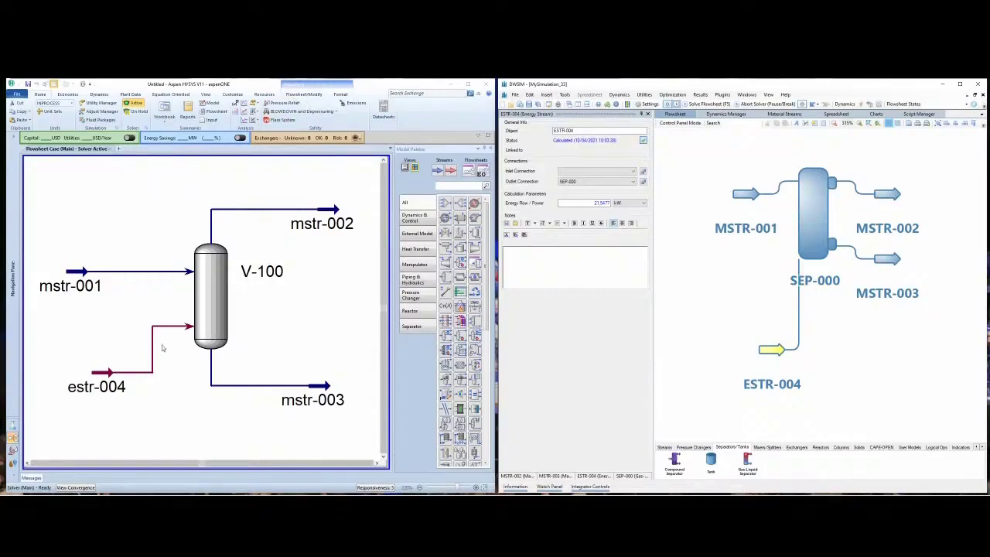
# Briefly add temperature and pressure to the HYSYS stream labels, then return to names only.
pyautogui.click(307, 95)
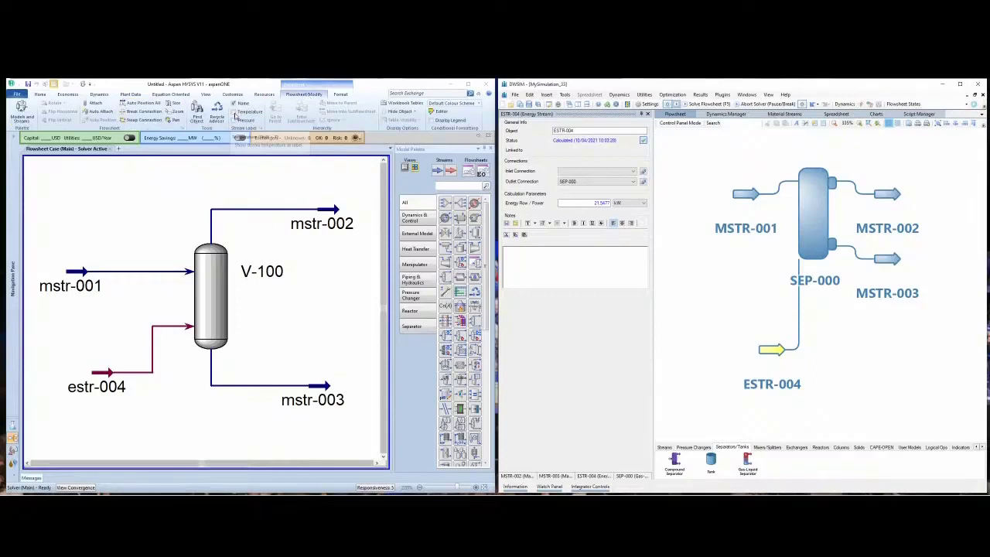
pyautogui.click(234, 112)
pyautogui.click(234, 120)
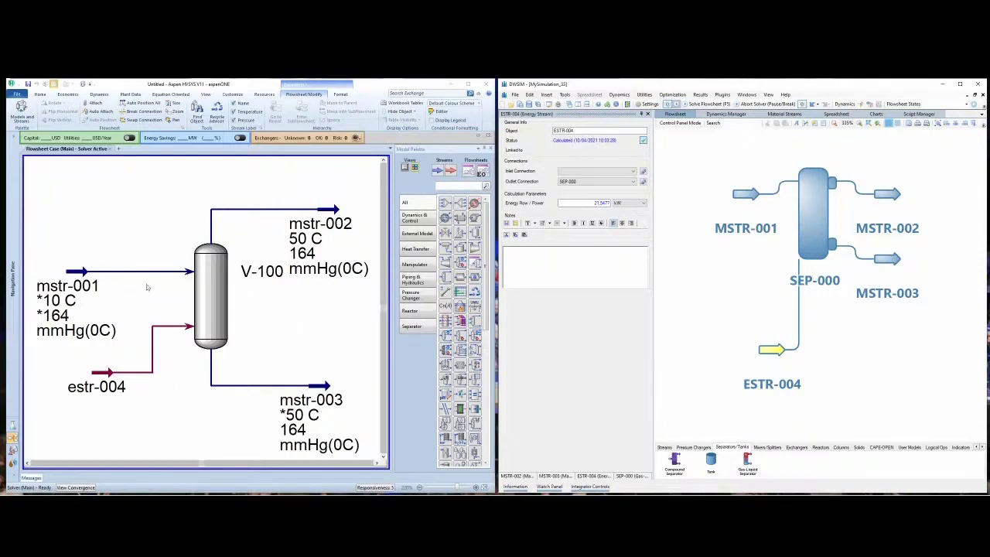
pyautogui.click(233, 120)
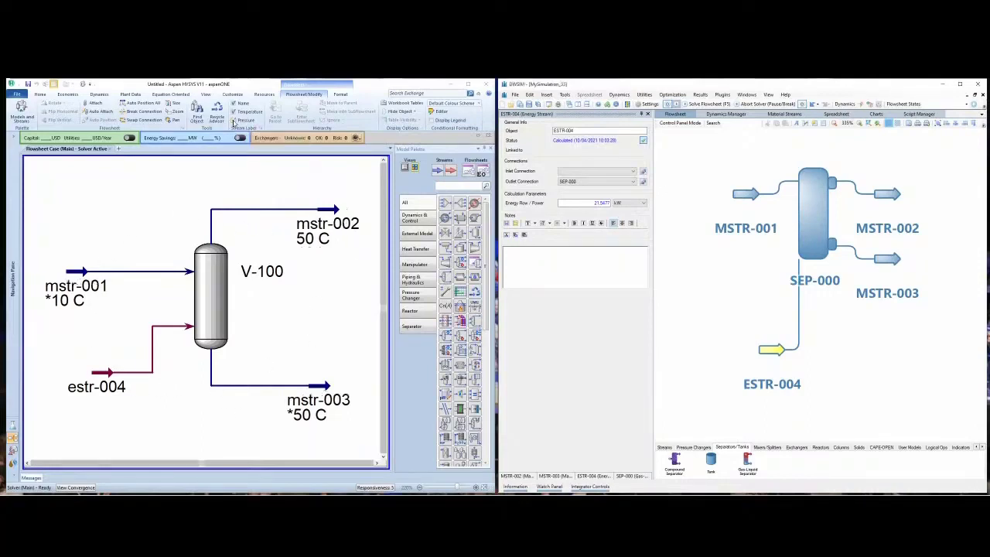
pyautogui.click(233, 112)
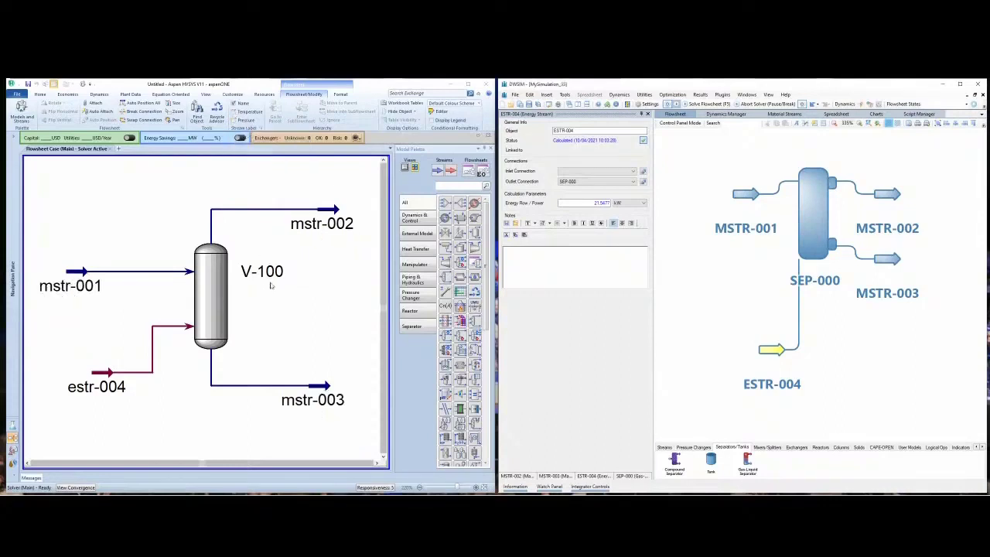
# Pin mstr-002's property card (50,00 C, 164,0 mmHg, 0,4941 gmole/s) as a table at upper right.
pyautogui.click(329, 211)
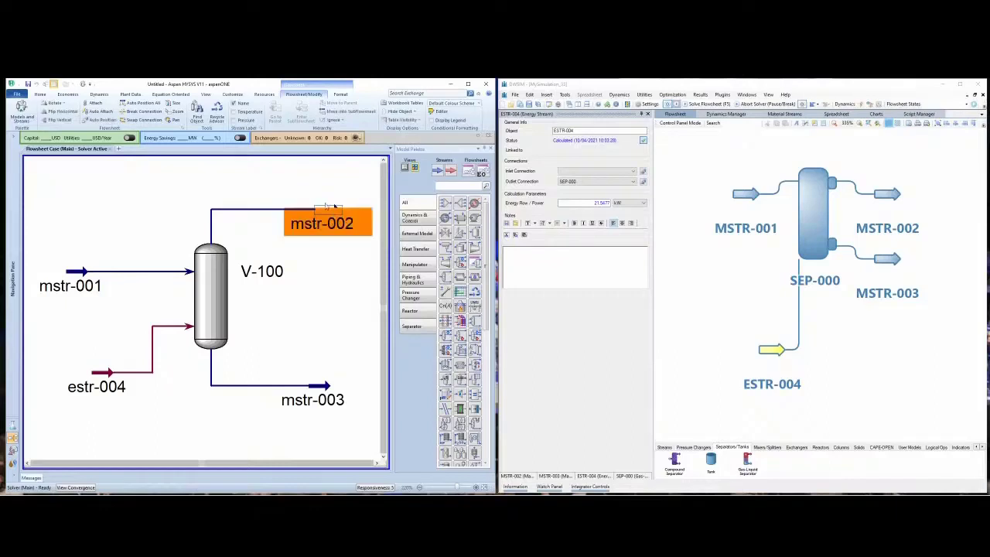
pyautogui.moveTo(335, 207)
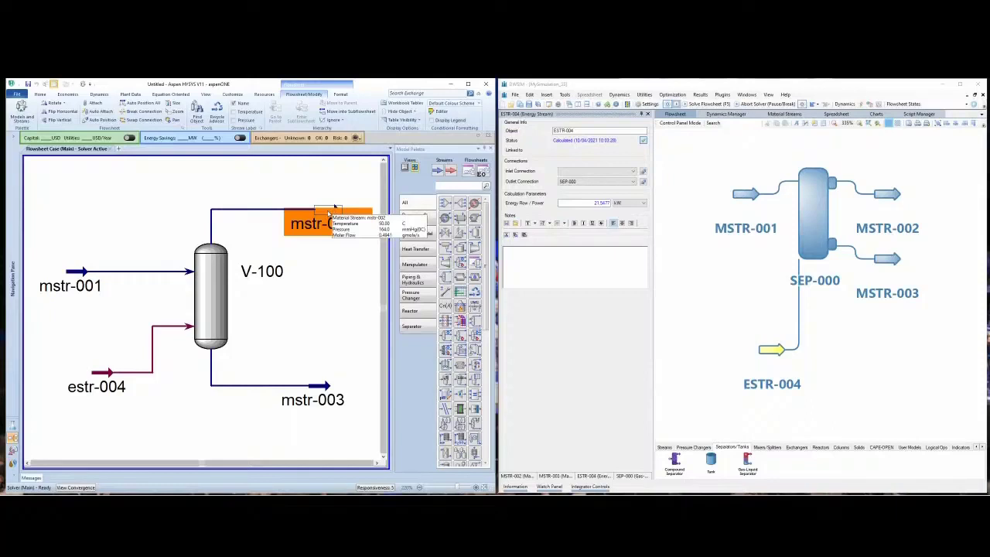
pyautogui.rightClick(285, 210)
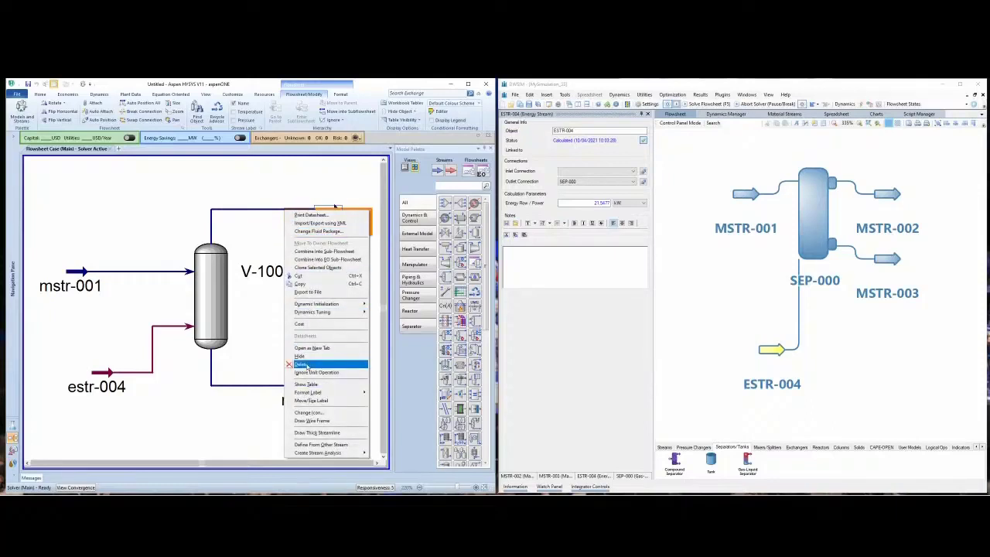
pyautogui.press('Escape')
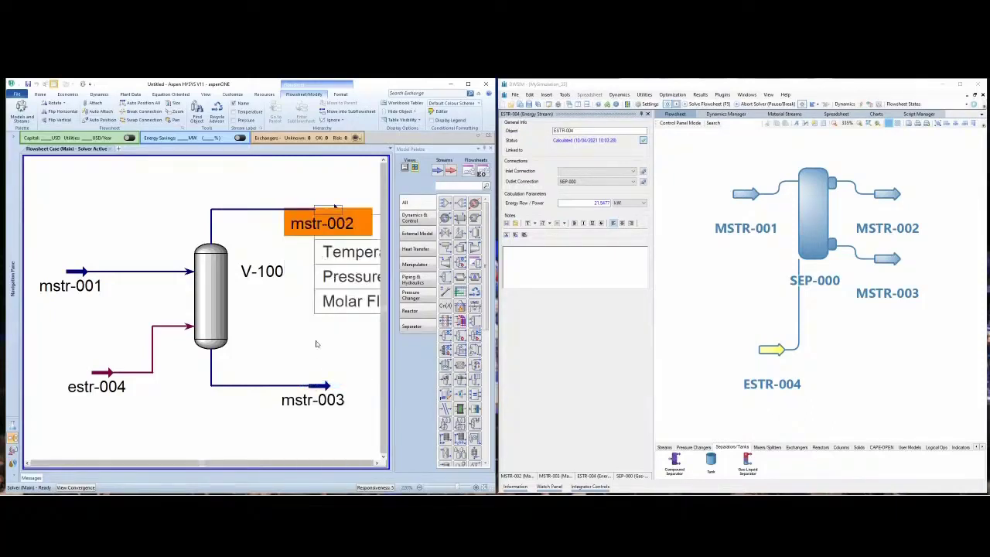
pyautogui.scroll(-2, 316, 343)
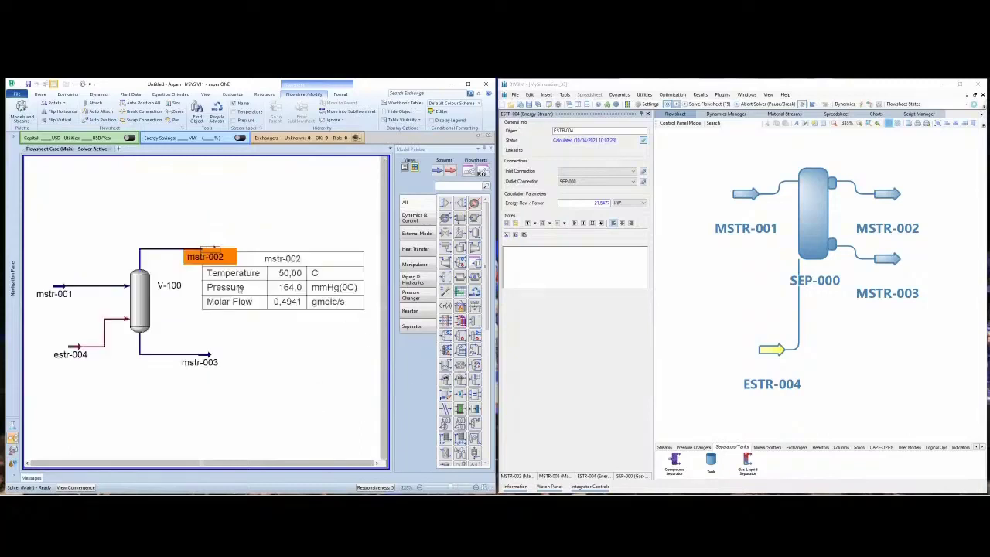
pyautogui.moveTo(244, 288); pyautogui.dragTo(265, 259)
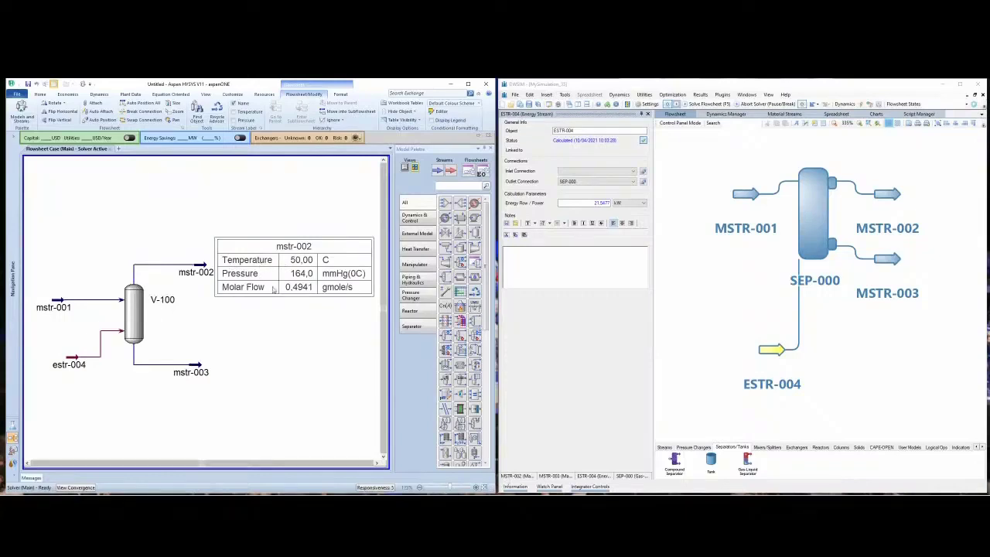
pyautogui.moveTo(74, 361)
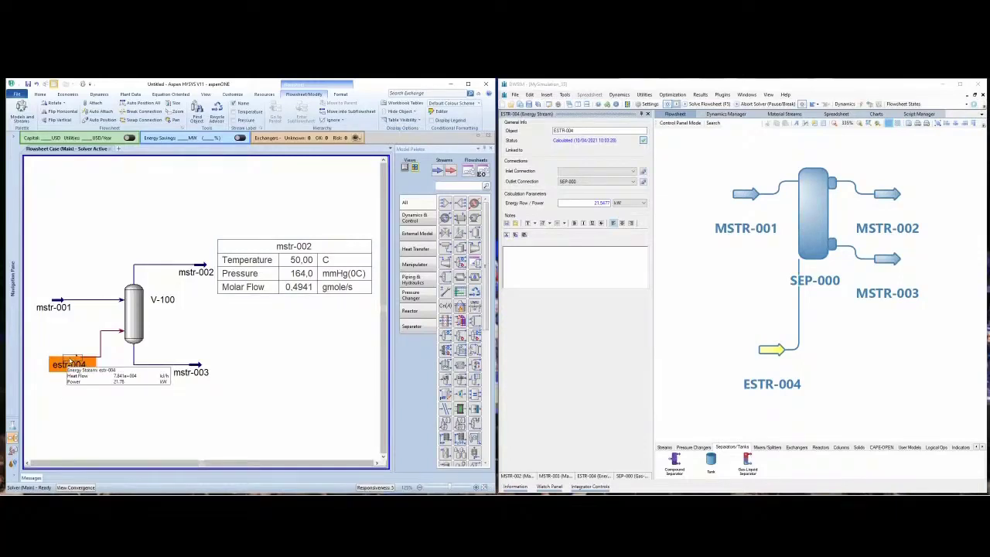
# Place estr-004's Heat Flow table (7,841e+004 kJ/h) below the stream and open its PFD Table settings.
pyautogui.rightClick(73, 361)
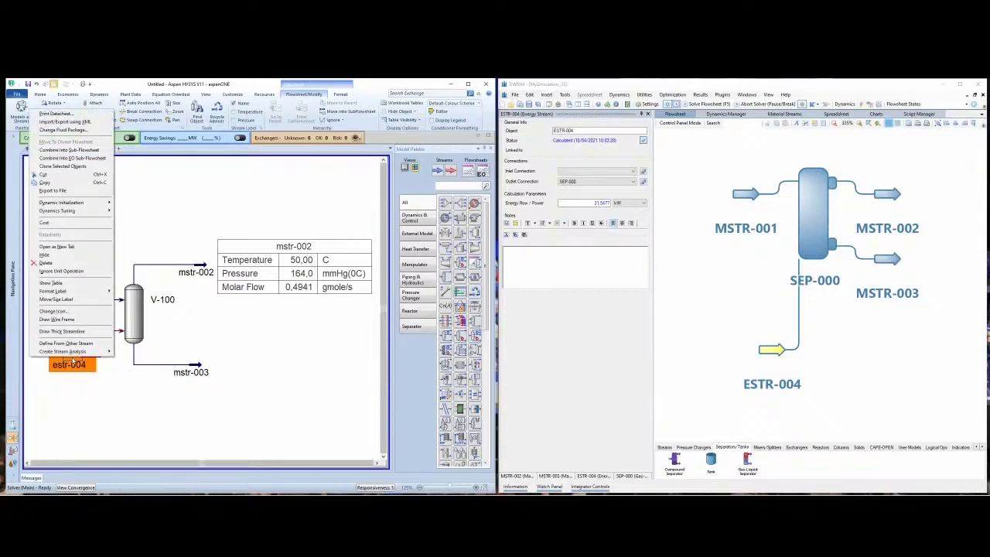
pyautogui.click(54, 285)
pyautogui.moveTo(121, 373); pyautogui.dragTo(81, 393)
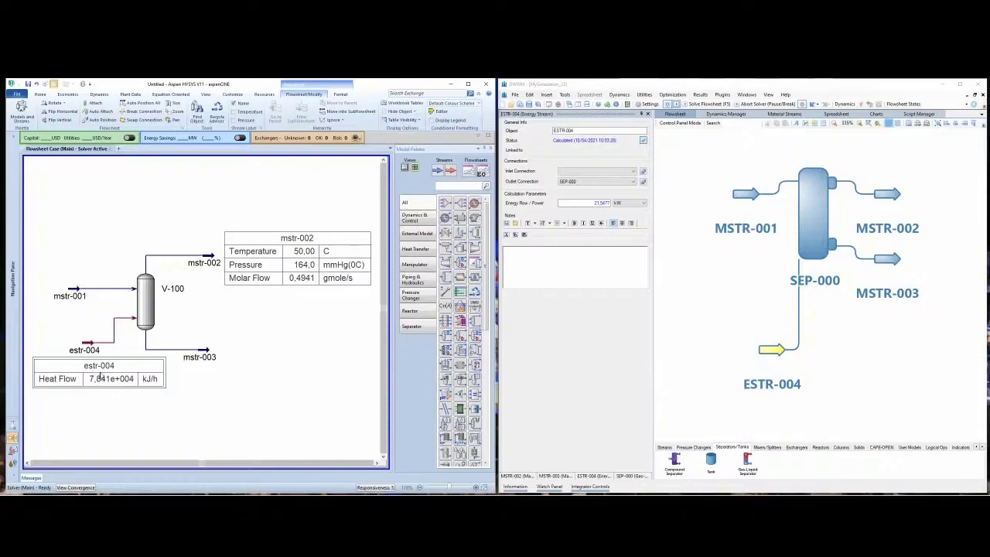
pyautogui.doubleClick(99, 377)
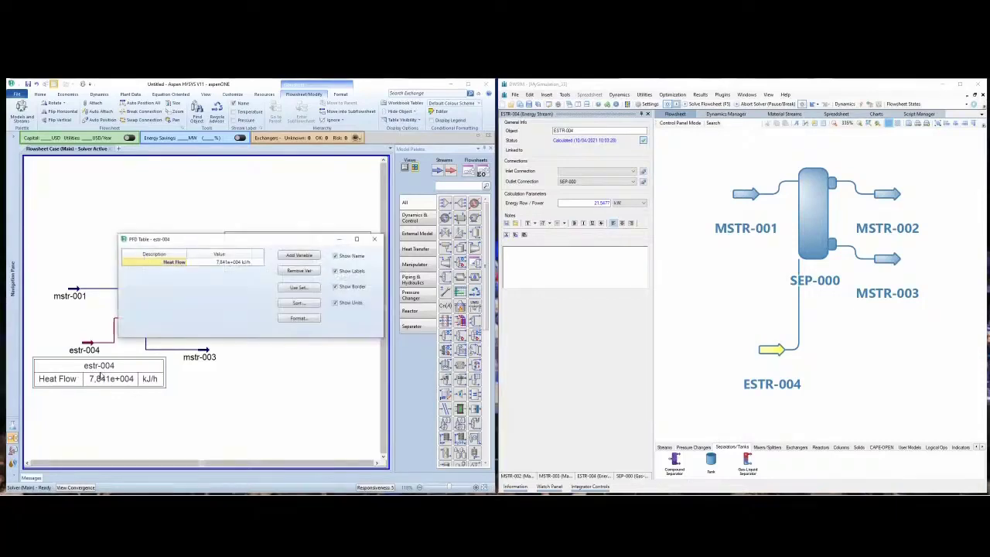
# Replace Heat Flow with Power (21,78 kW) in the estr-004 table and close its editor.
pyautogui.click(300, 256)
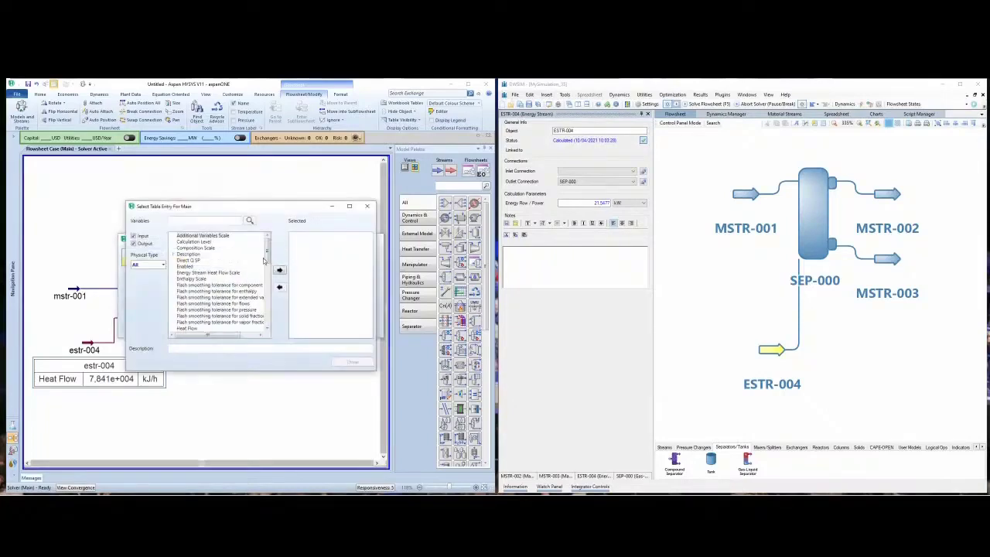
pyautogui.moveTo(268, 249)
pyautogui.mouseDown()
pyautogui.moveTo(266, 315)
pyautogui.moveTo(267, 240)
pyautogui.moveTo(266, 267)
pyautogui.mouseUp()
pyautogui.scroll(-3, 193, 290)
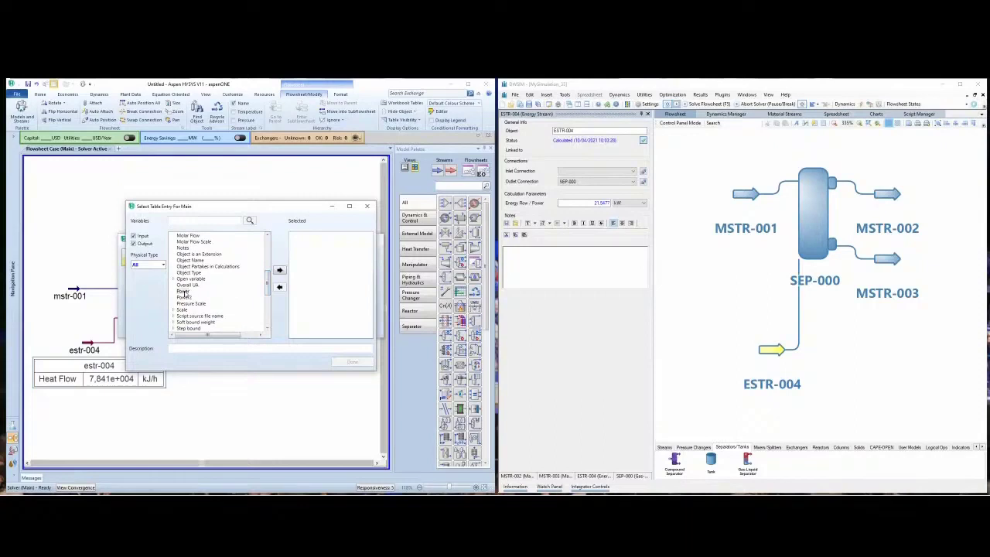
pyautogui.click(279, 270)
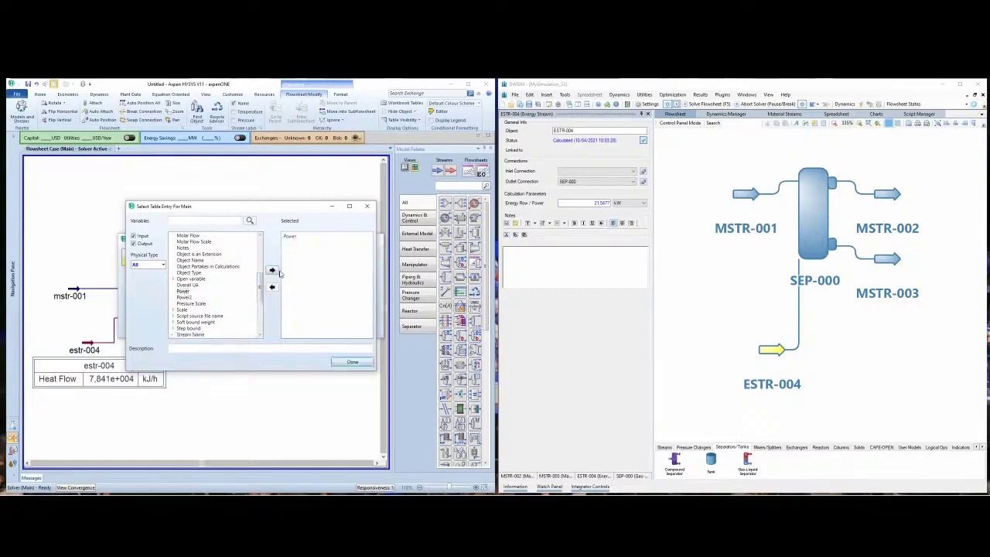
pyautogui.click(350, 364)
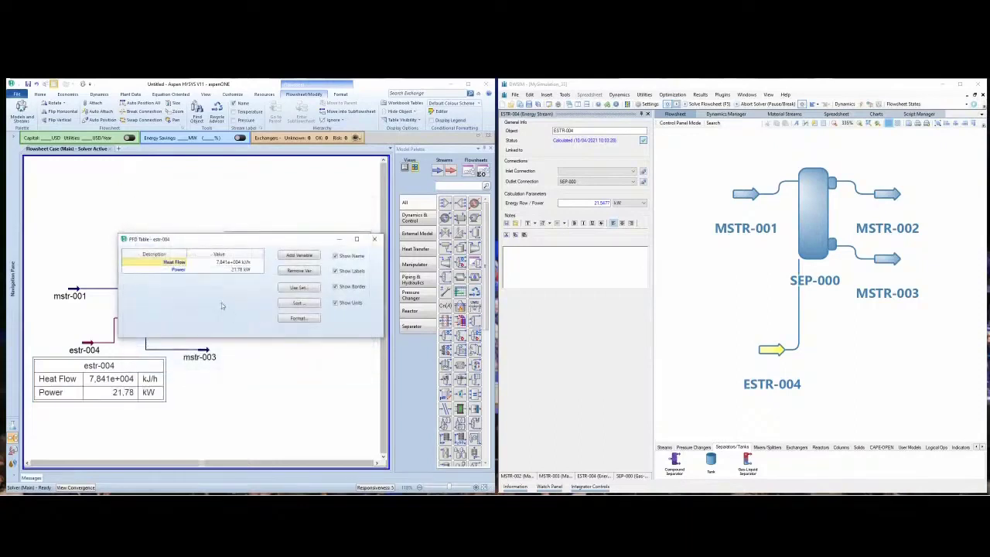
pyautogui.click(298, 271)
pyautogui.click(374, 239)
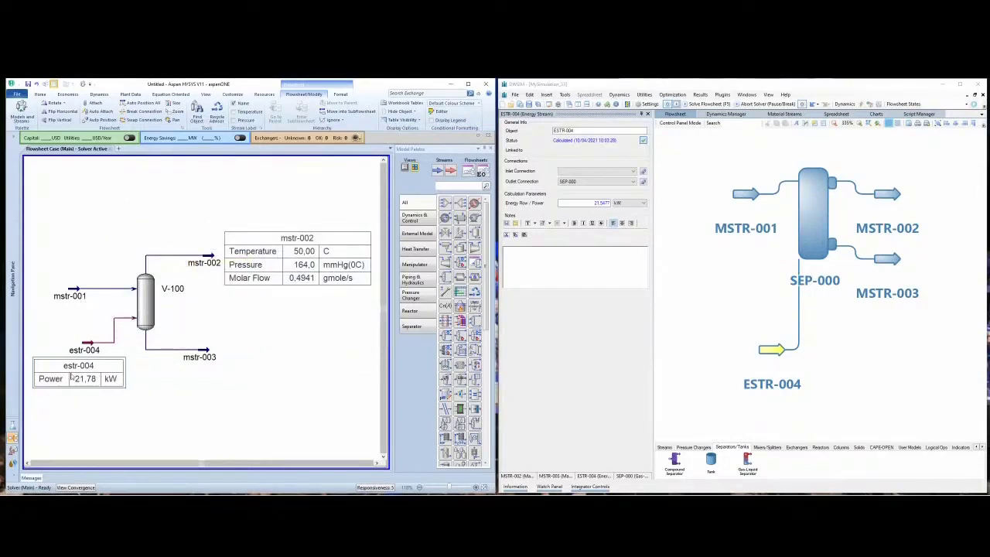
pyautogui.click(78, 293)
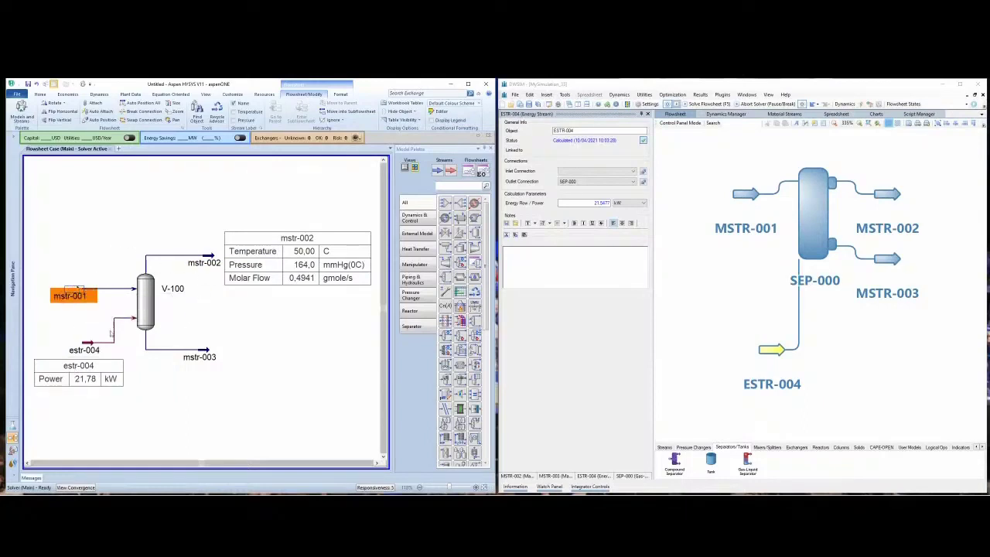
pyautogui.click(93, 407)
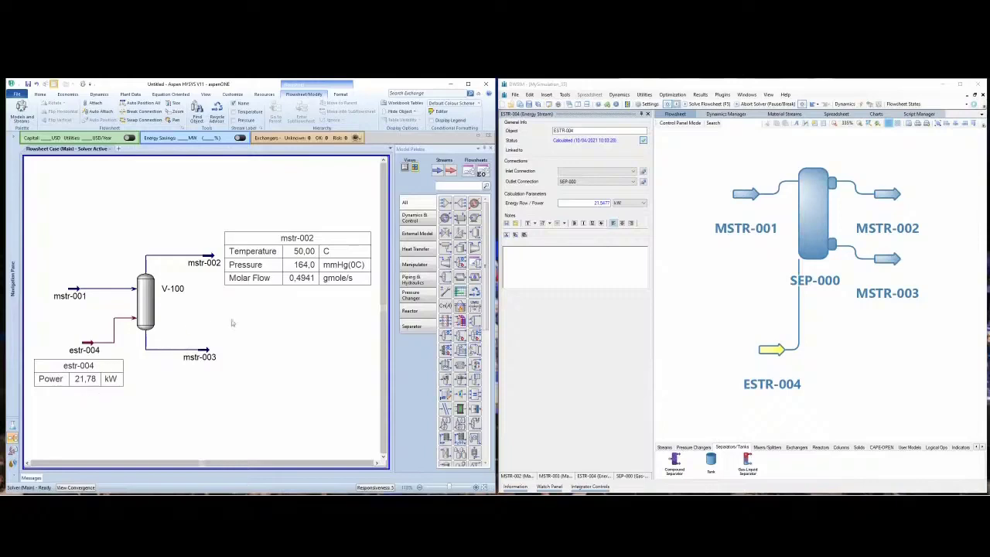
pyautogui.rightClick(797, 269)
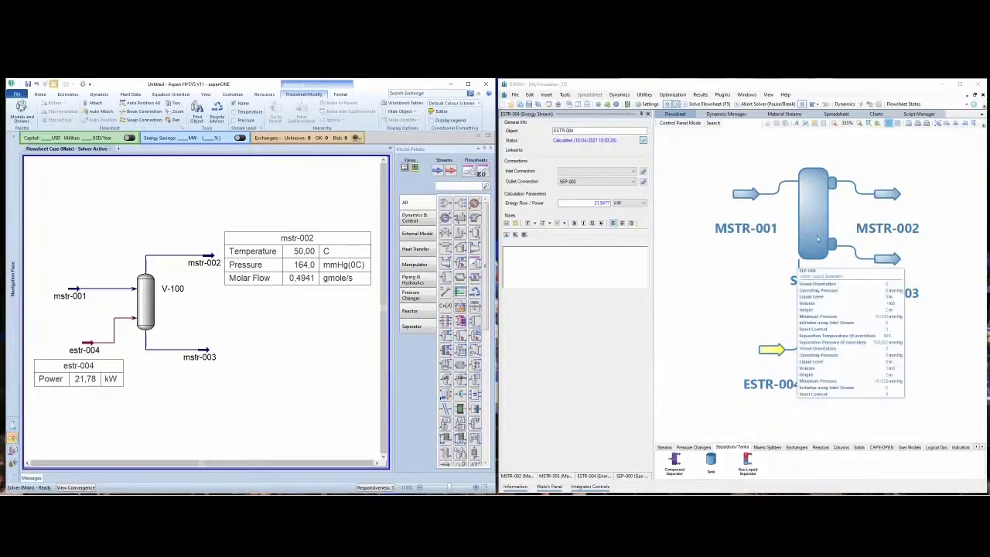
pyautogui.click(824, 327)
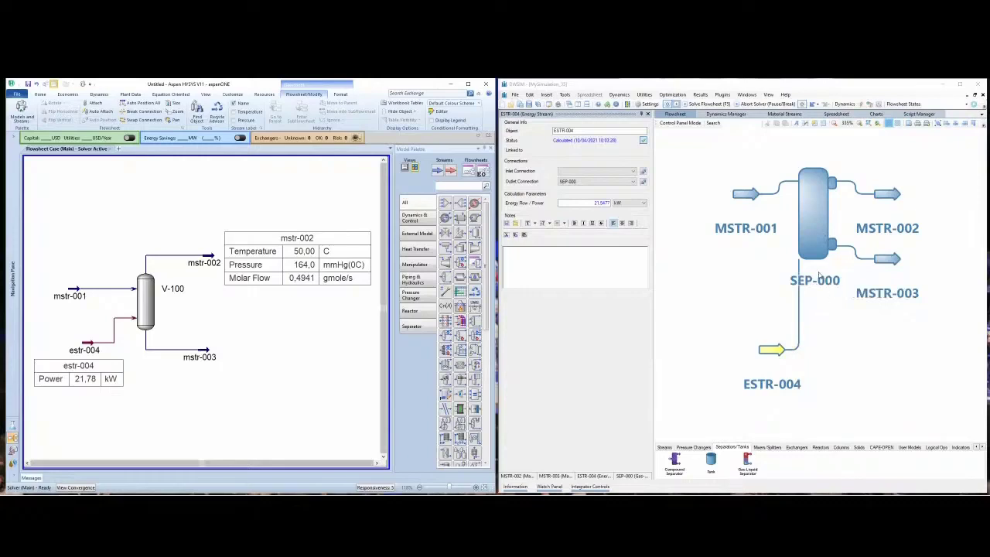
pyautogui.rightClick(758, 256)
pyautogui.click(751, 231)
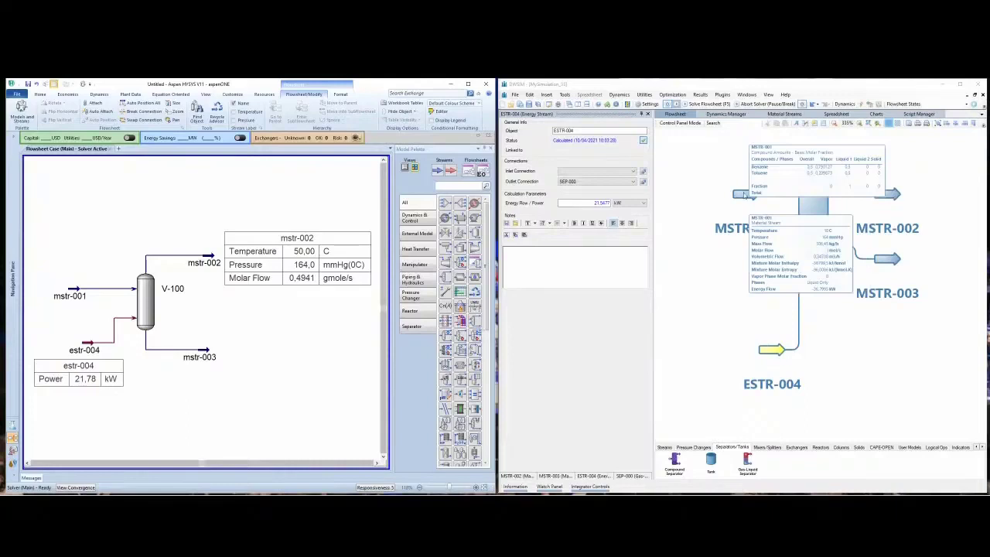
pyautogui.click(745, 195)
pyautogui.rightClick(744, 196)
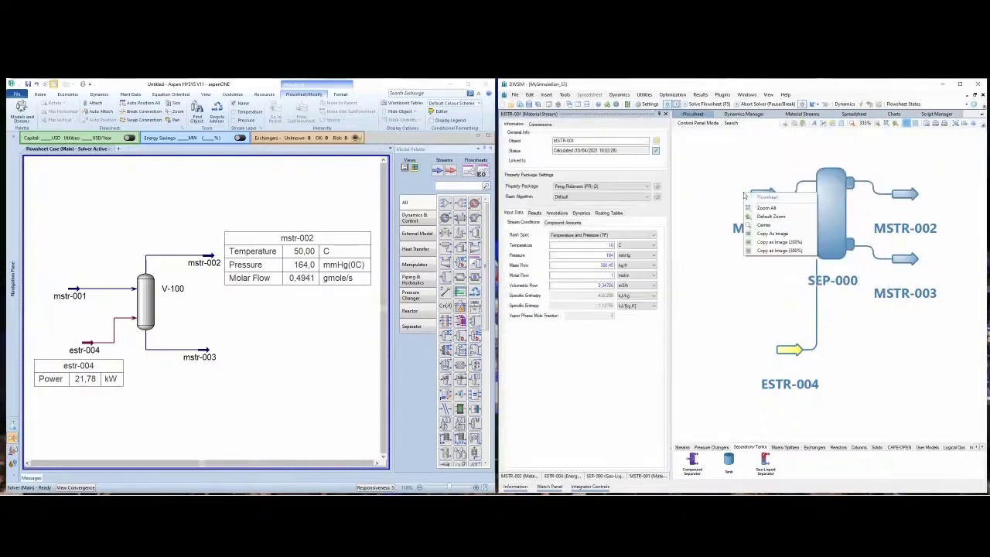
pyautogui.click(758, 196)
pyautogui.rightClick(761, 198)
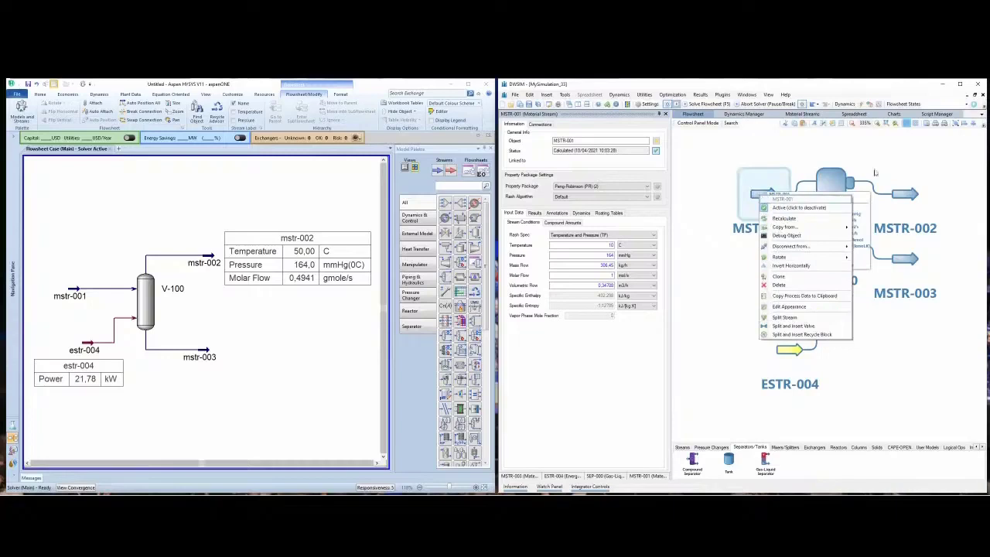
pyautogui.click(913, 159)
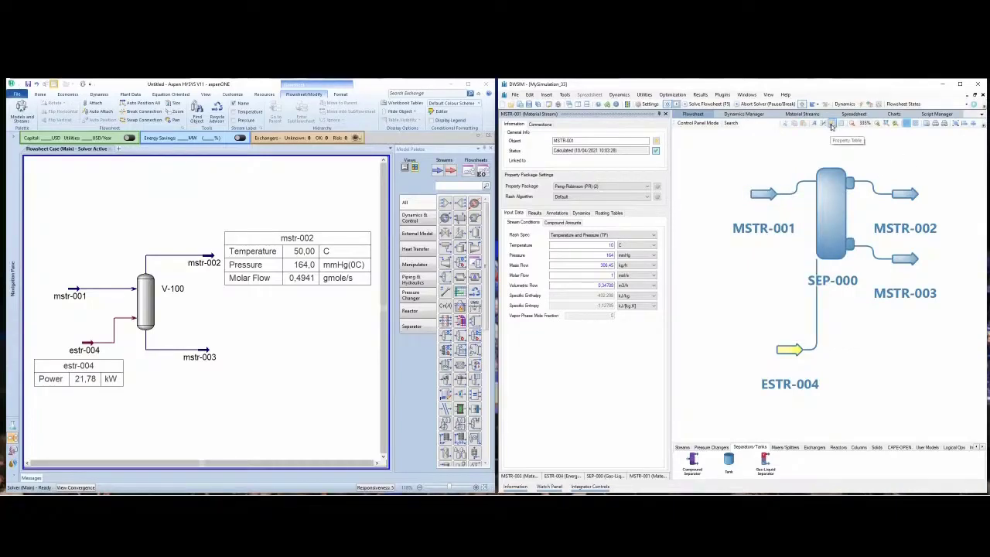
pyautogui.click(832, 127)
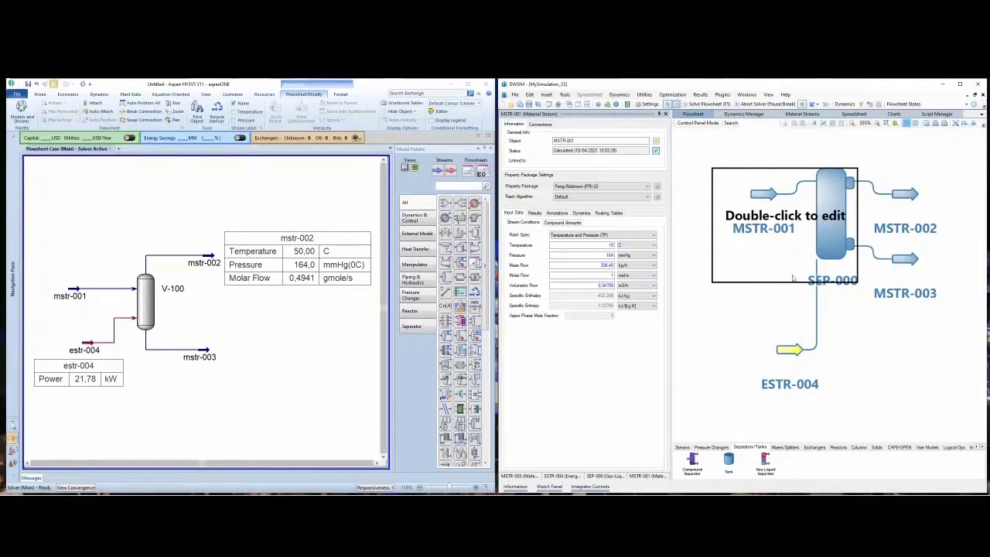
pyautogui.doubleClick(783, 217)
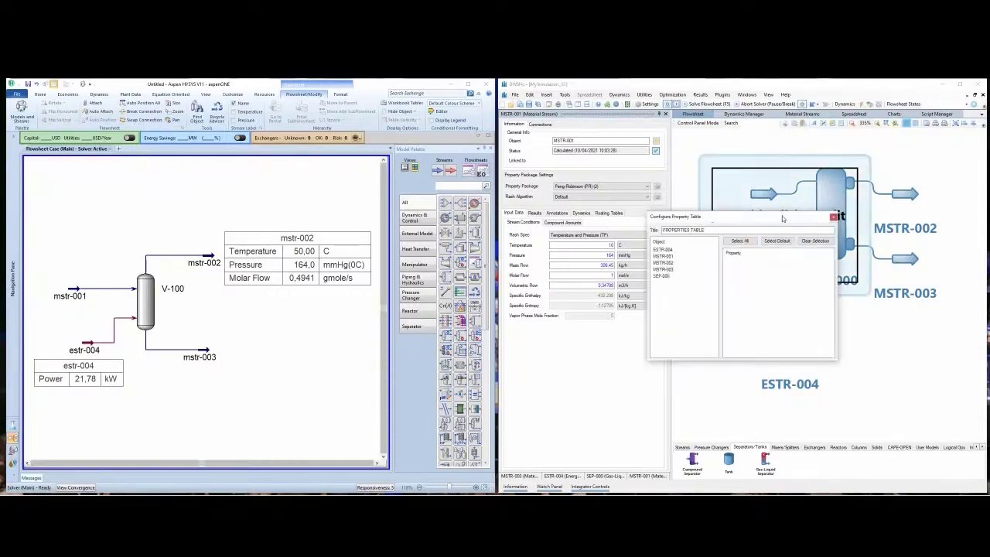
pyautogui.click(833, 217)
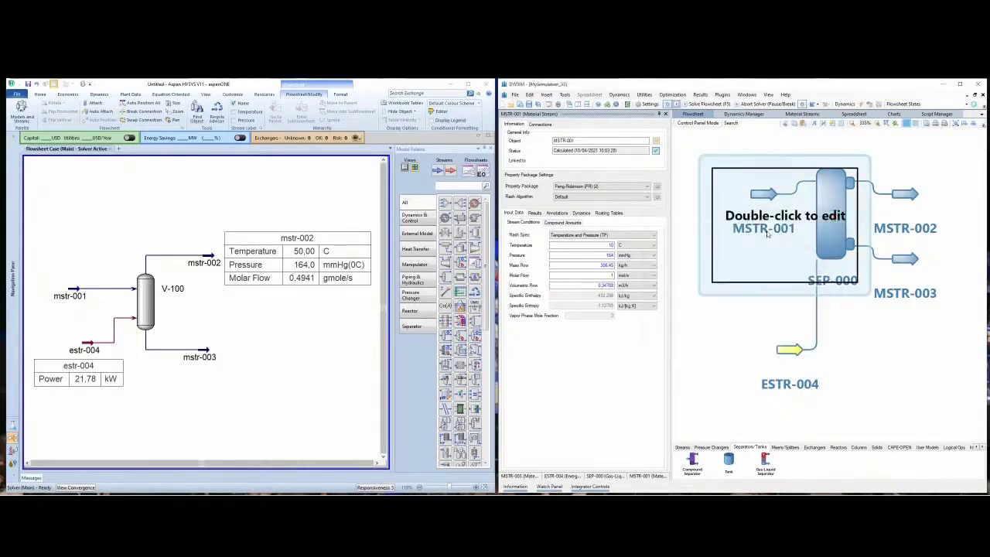
pyautogui.press('Delete')
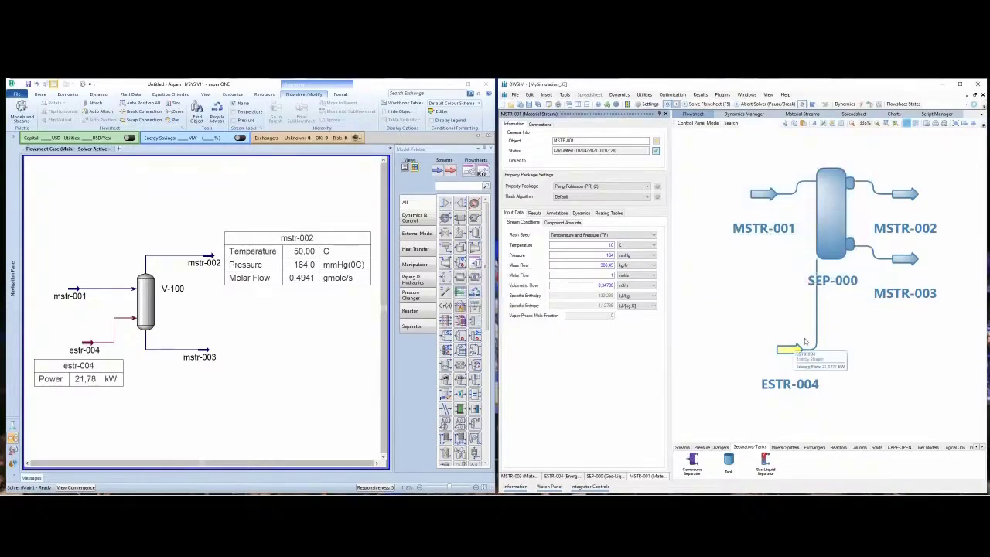
pyautogui.click(907, 198)
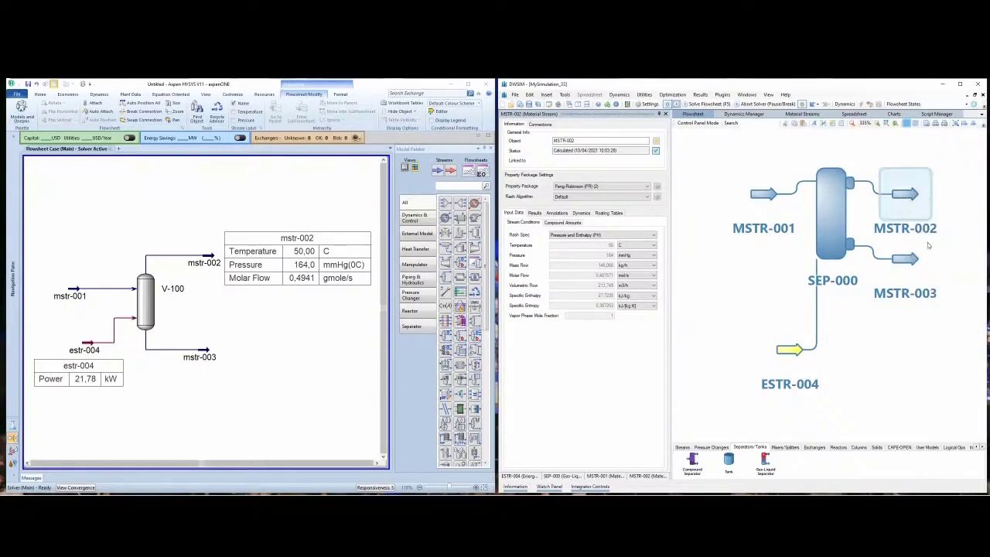
# Add a DWSIM property table for MSTR-002 listing Temperature, Pressure and Molar Flow.
pyautogui.click(833, 126)
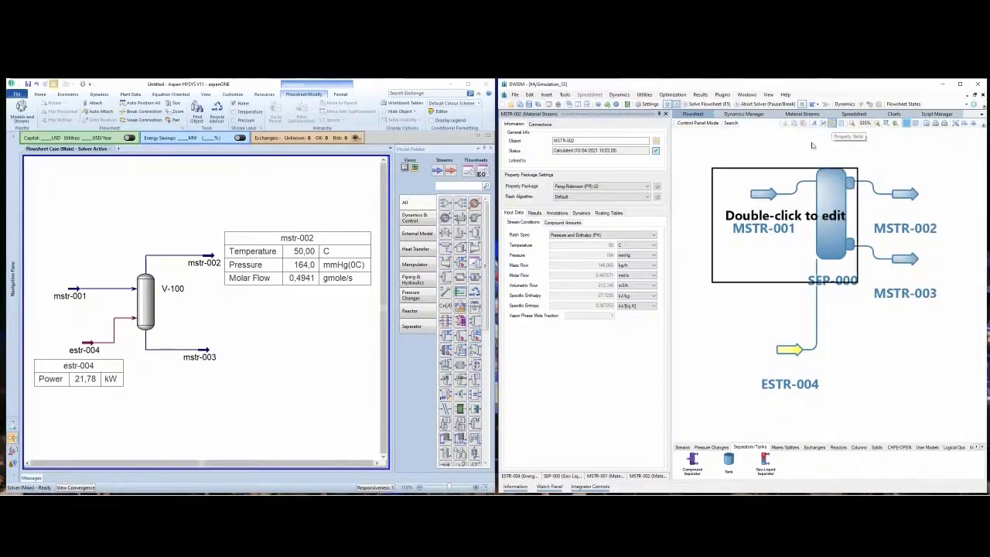
pyautogui.doubleClick(776, 218)
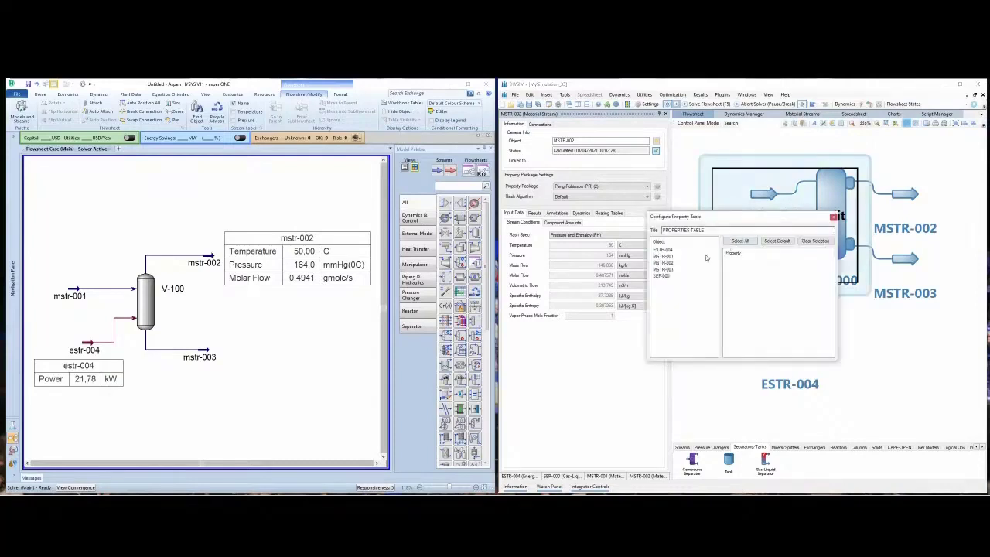
pyautogui.click(670, 264)
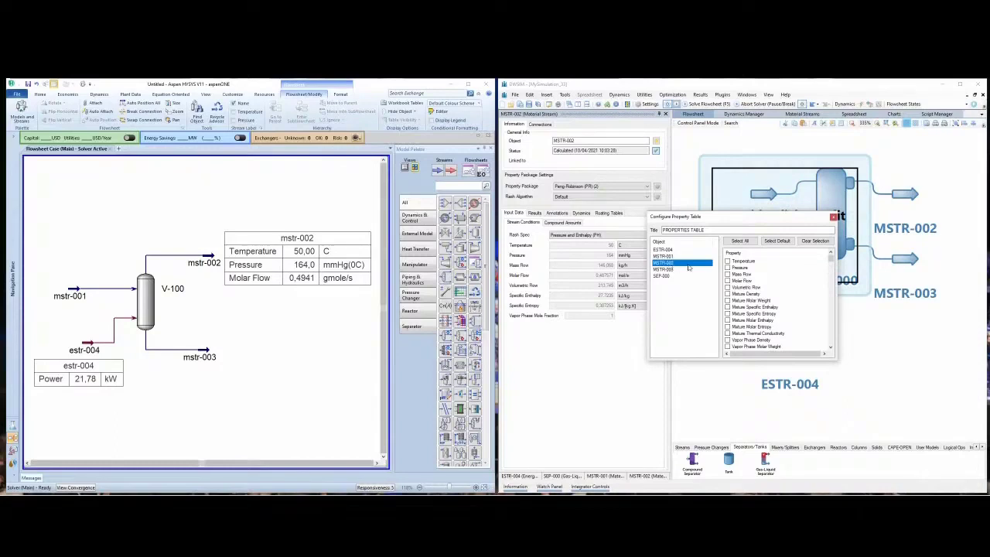
pyautogui.click(727, 262)
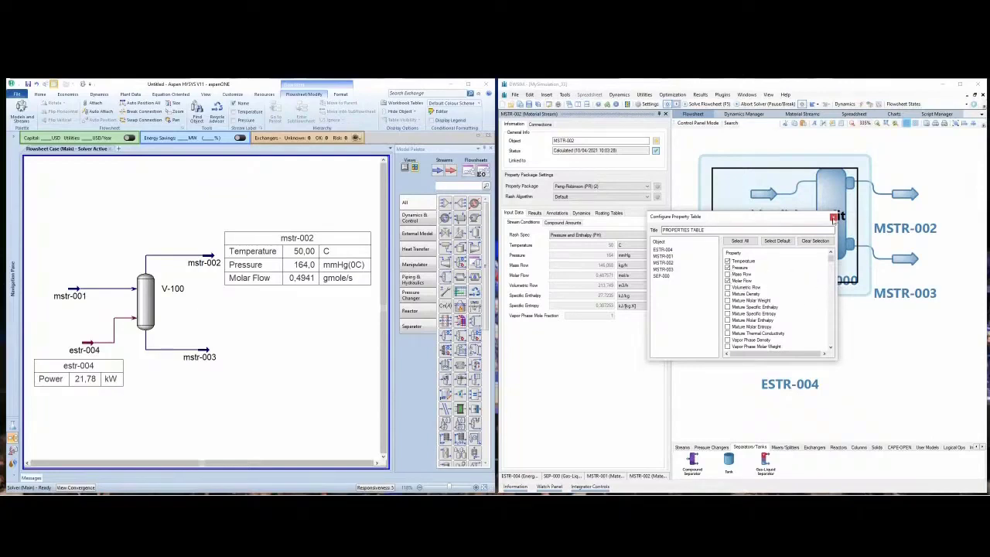
pyautogui.click(834, 217)
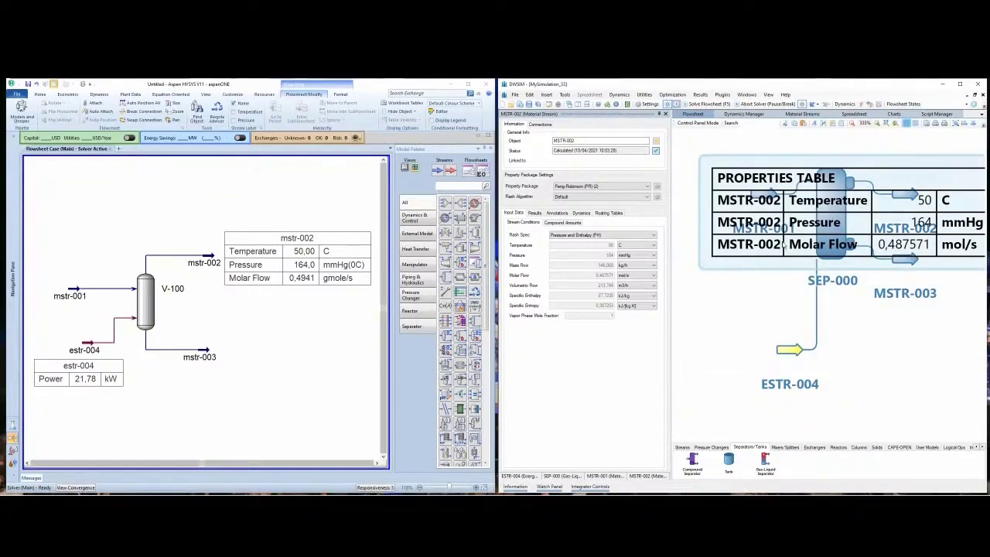
# Move the MSTR-002 properties table to the right, clear of the separator and streams.
pyautogui.moveTo(792, 202); pyautogui.dragTo(970, 193)
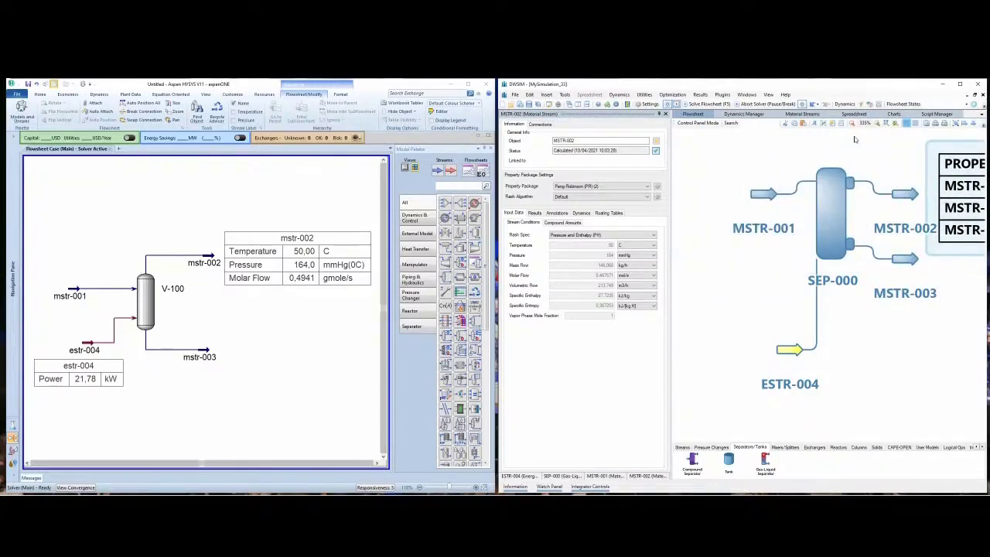
pyautogui.click(883, 124)
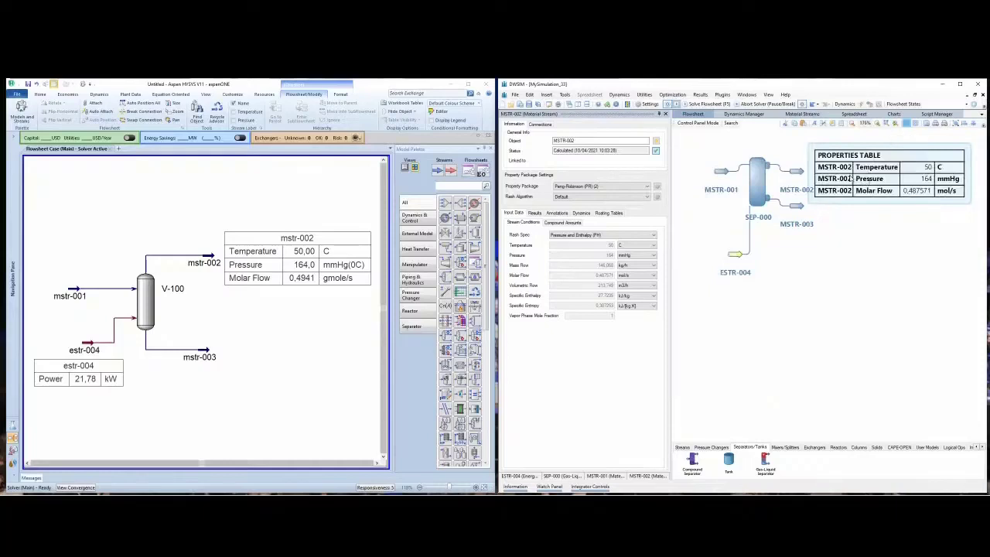
pyautogui.moveTo(854, 178); pyautogui.dragTo(859, 178)
pyautogui.click(889, 245)
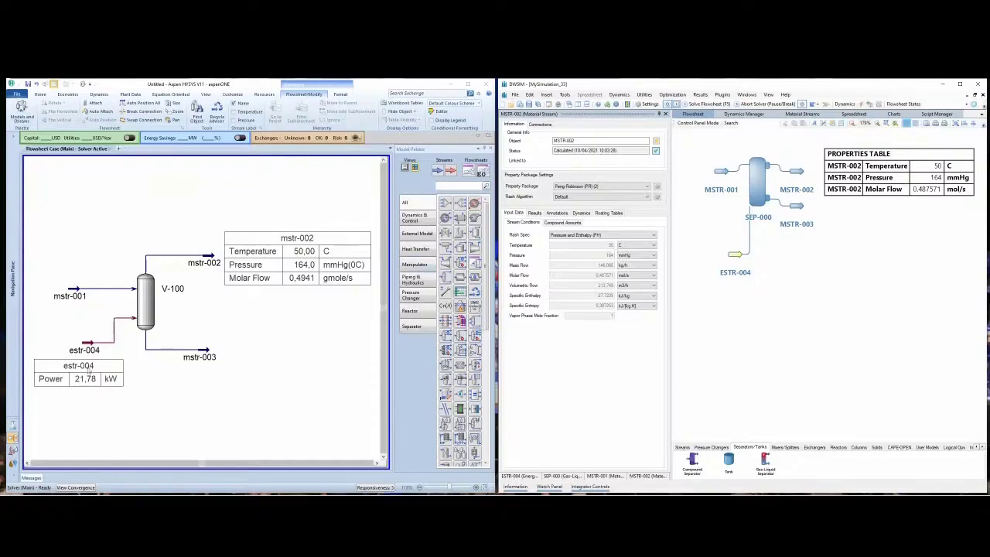
pyautogui.moveTo(739, 257)
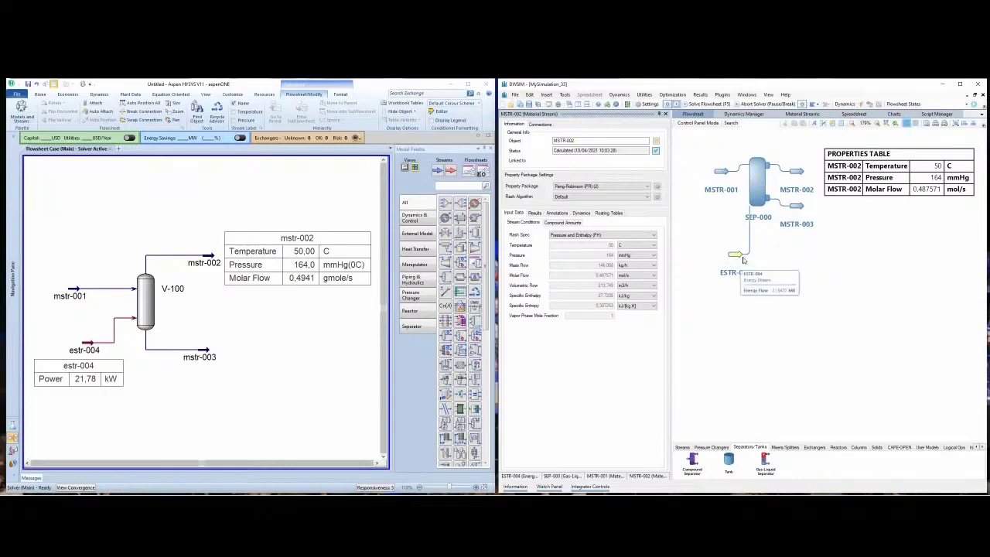
# Add a second property table showing ESTR-004 Energy Flow (21,5477 kW) and place it below ESTR-004.
pyautogui.click(837, 124)
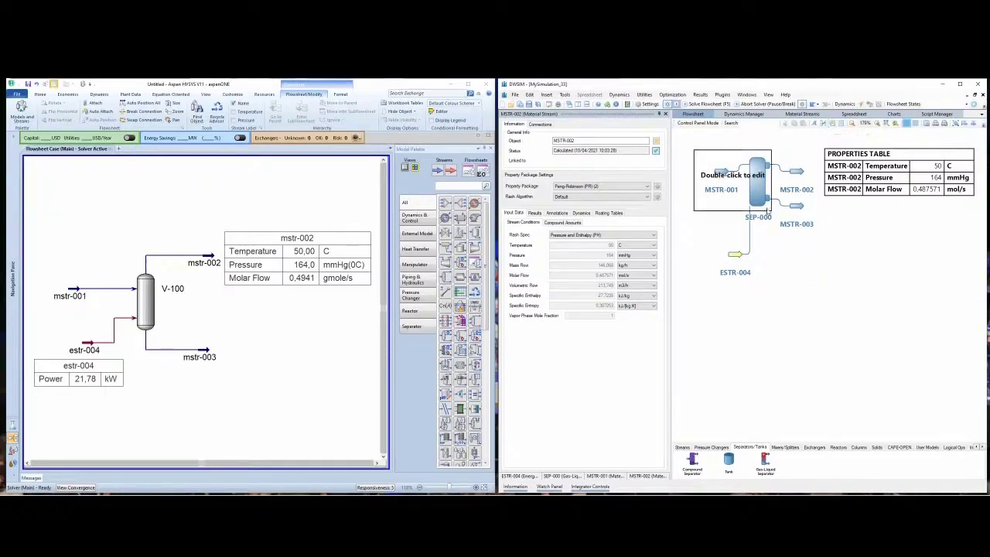
pyautogui.doubleClick(732, 192)
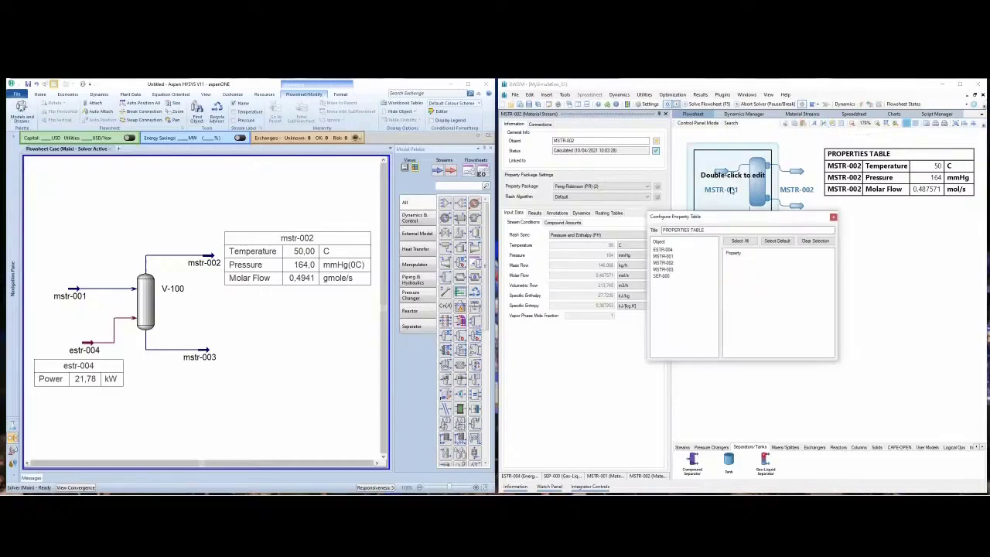
pyautogui.click(669, 249)
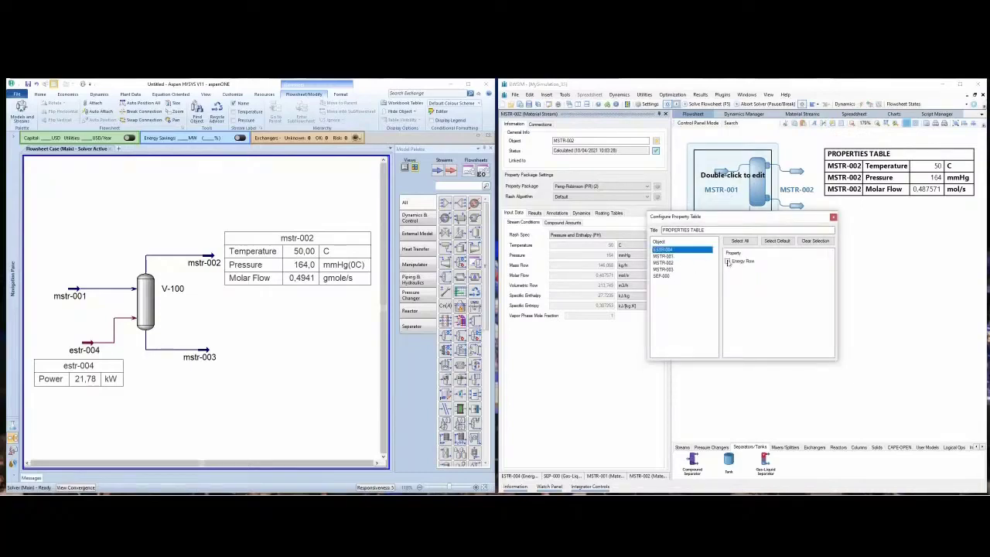
pyautogui.click(728, 261)
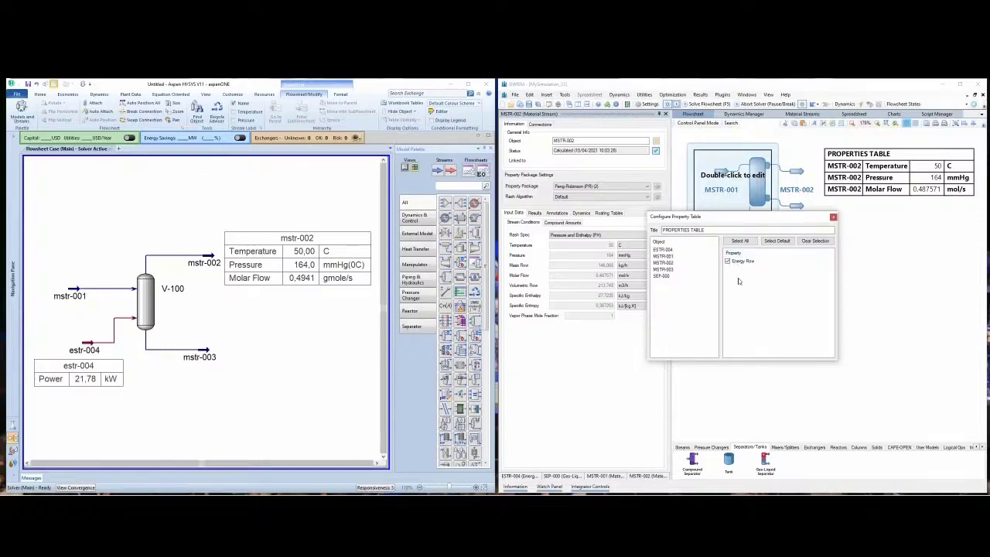
pyautogui.click(834, 216)
pyautogui.moveTo(765, 163); pyautogui.dragTo(766, 302)
pyautogui.click(890, 271)
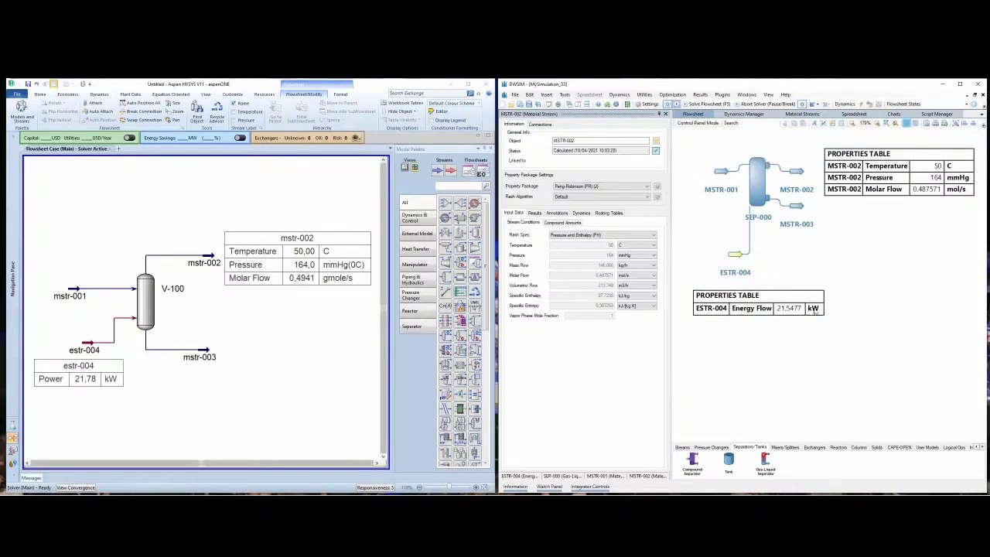
# Reopen the estr-004 Power table editor and browse the variable list without adding anything.
pyautogui.doubleClick(90, 377)
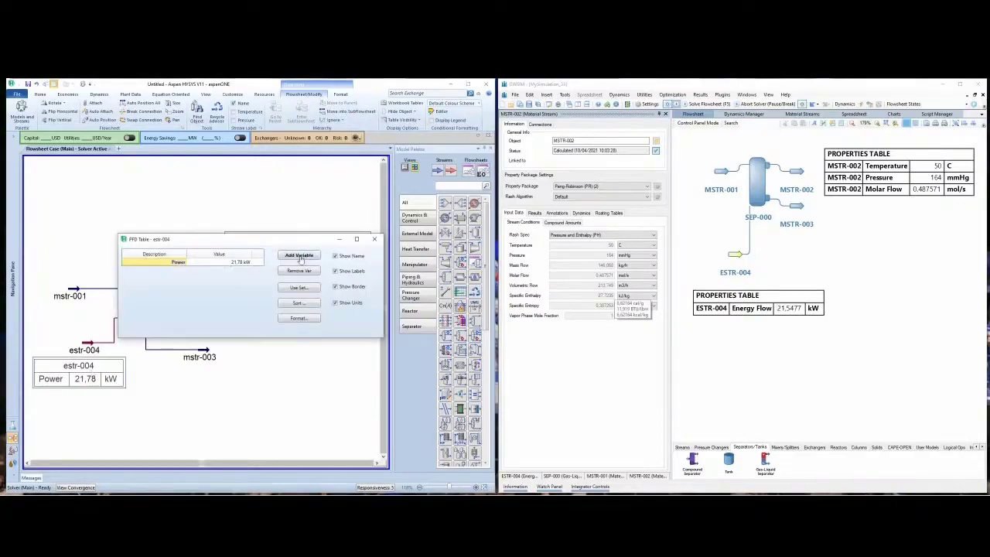
pyautogui.click(300, 256)
pyautogui.moveTo(270, 244)
pyautogui.mouseDown()
pyautogui.moveTo(269, 310)
pyautogui.moveTo(269, 244)
pyautogui.mouseUp()
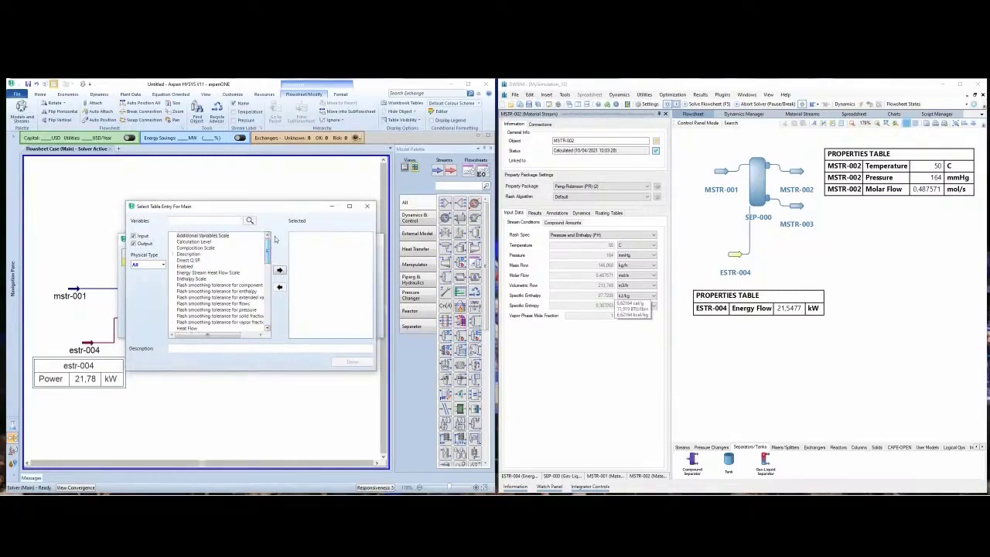
pyautogui.click(367, 206)
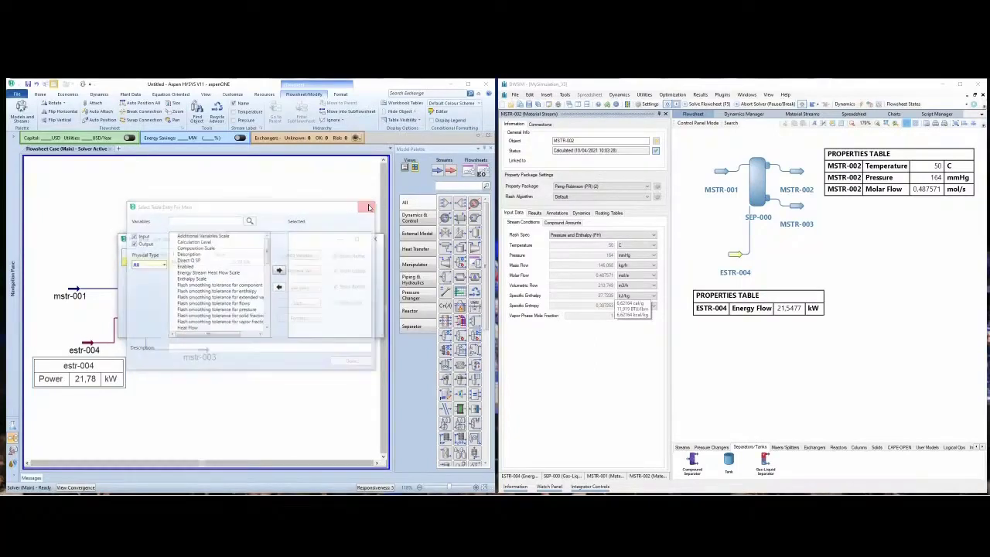